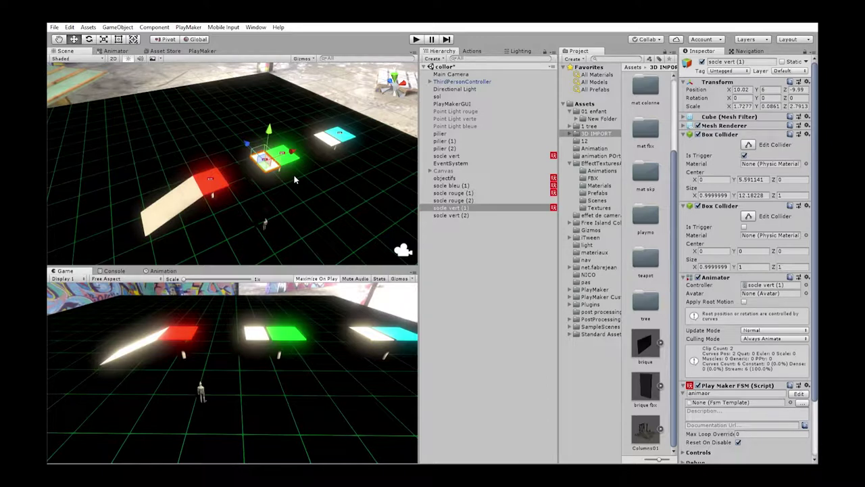
Step: Orbit the Scene view closer to the green platform and the red and cyan pads
left_click_drag(325, 204, 196, 200, "alt")
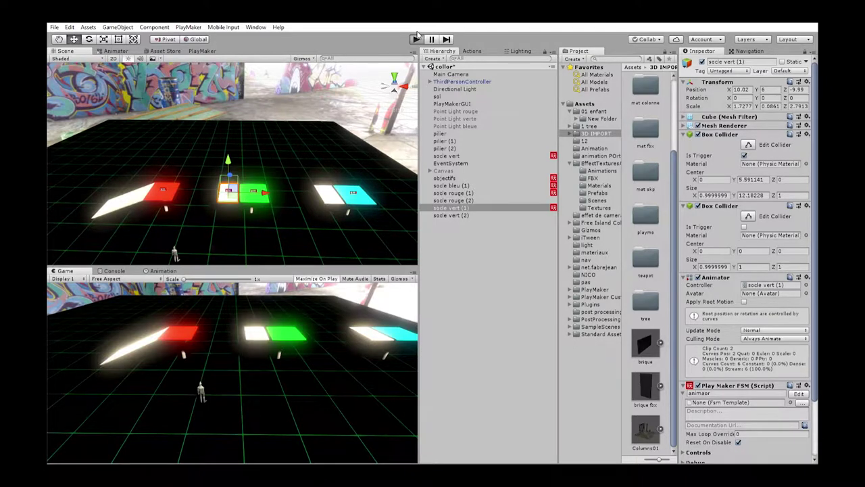
left_click(417, 36)
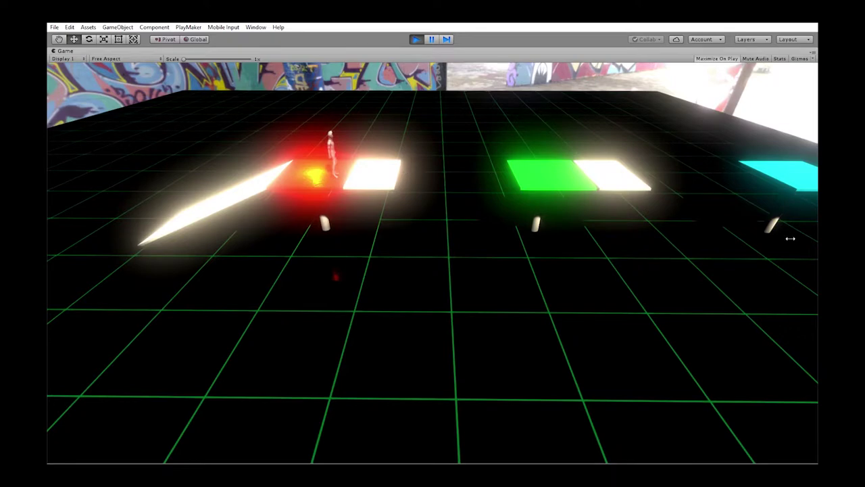
left_click(379, 174)
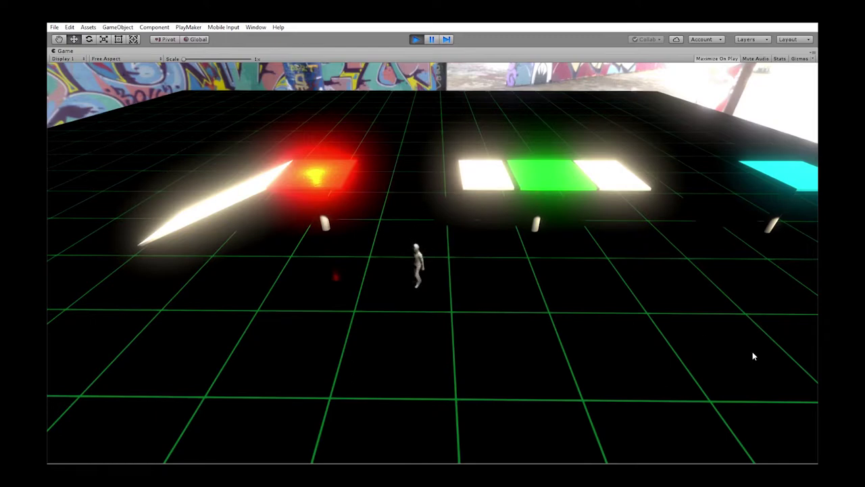
left_click(416, 38)
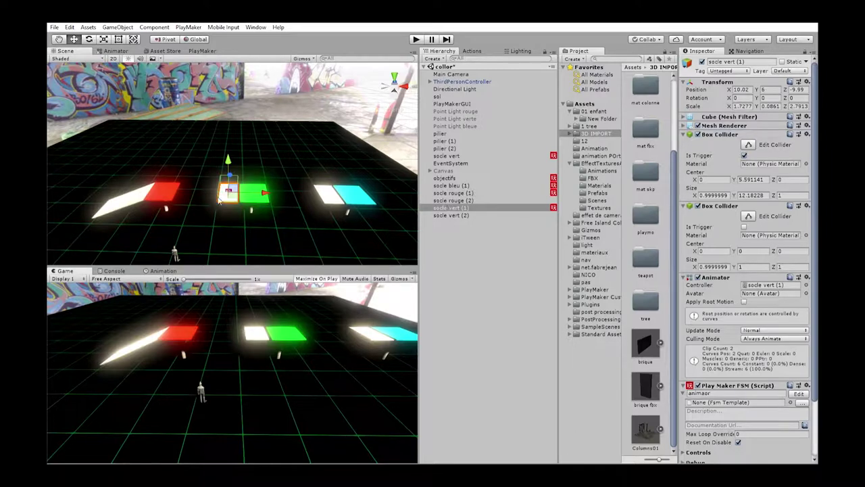
left_click(457, 81)
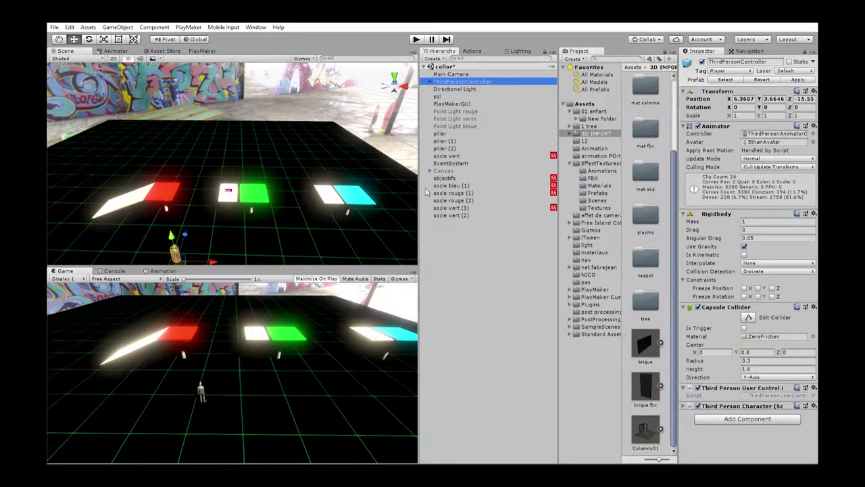
mouse_move(455, 81)
left_mouse_down()
mouse_move(462, 204)
mouse_move(454, 204)
left_mouse_up()
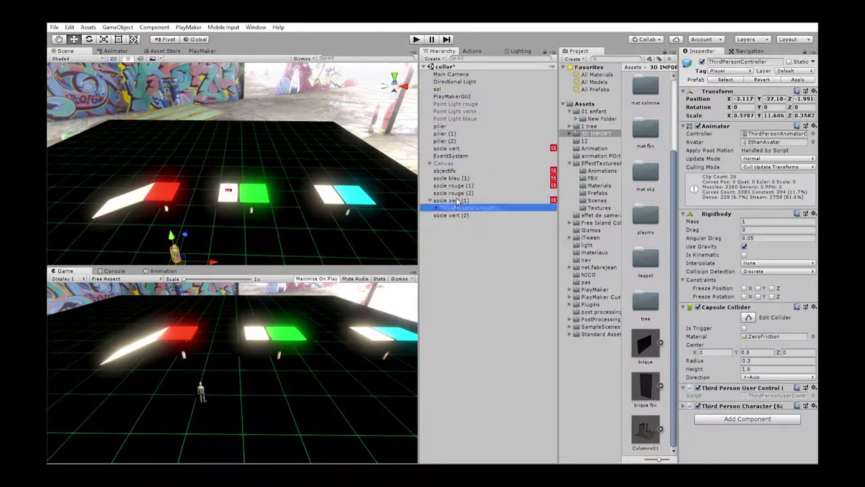
left_click(227, 195)
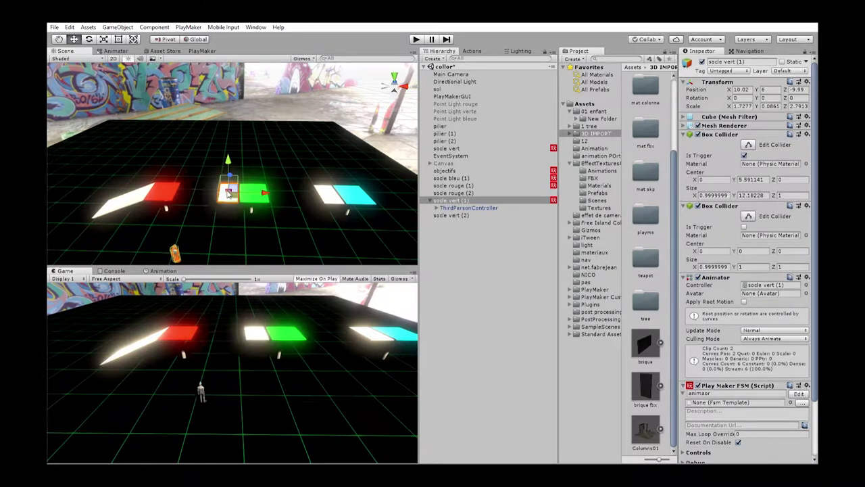
left_click(467, 207)
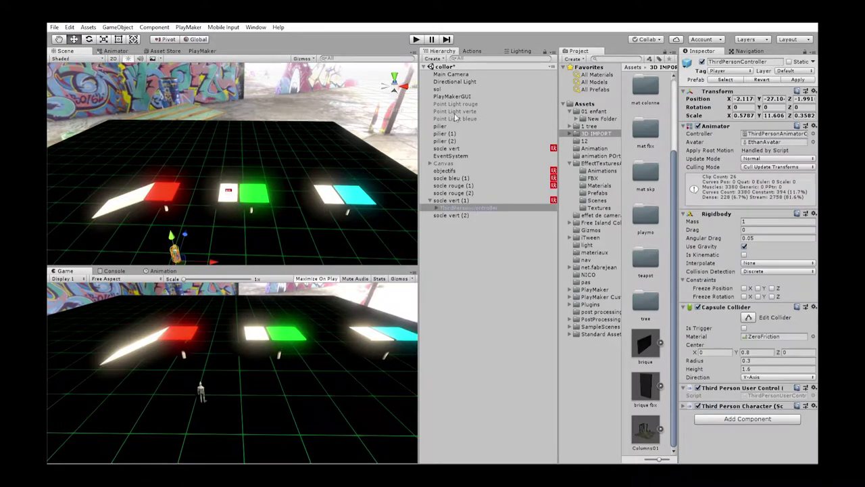
left_click_drag(467, 207, 460, 77)
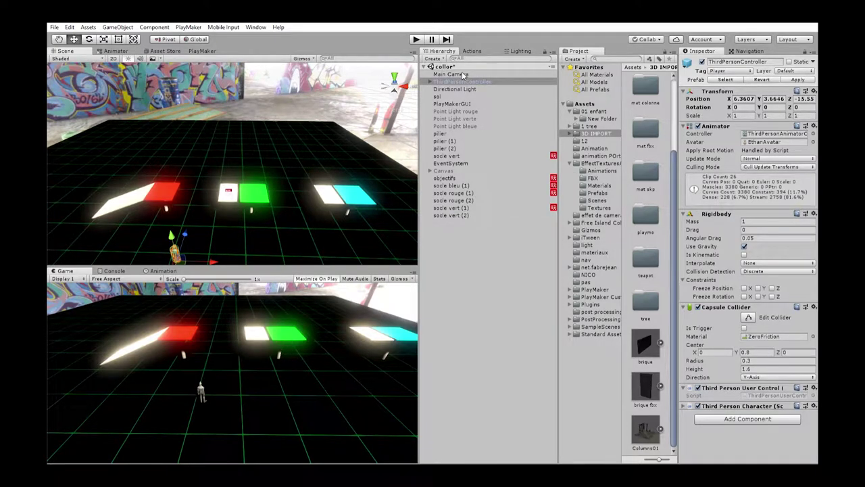
left_click(230, 190)
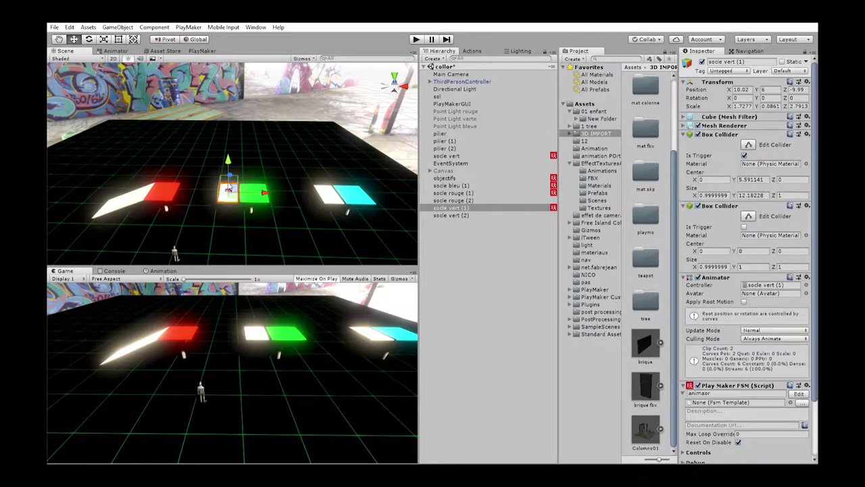
Step: In the platform's PlayMaker graph, review States 1, 2 and 3 (triggerIn, buttonOk, exit) twice
left_click(210, 50)
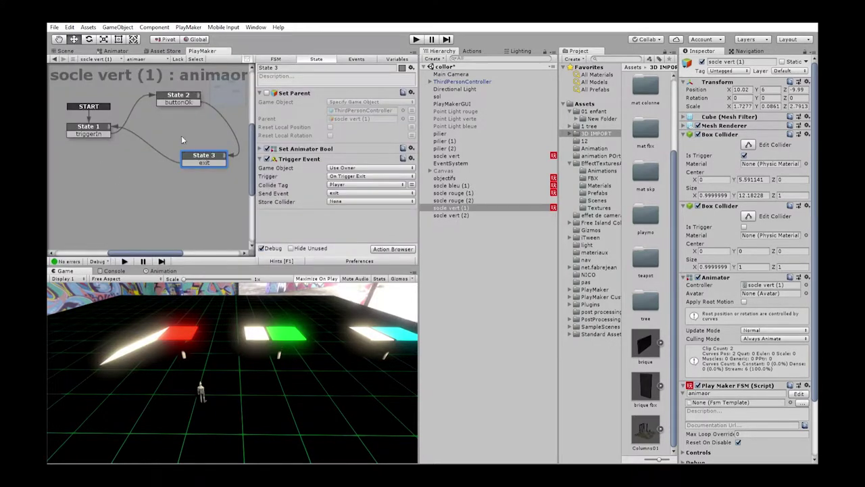
left_click(92, 126)
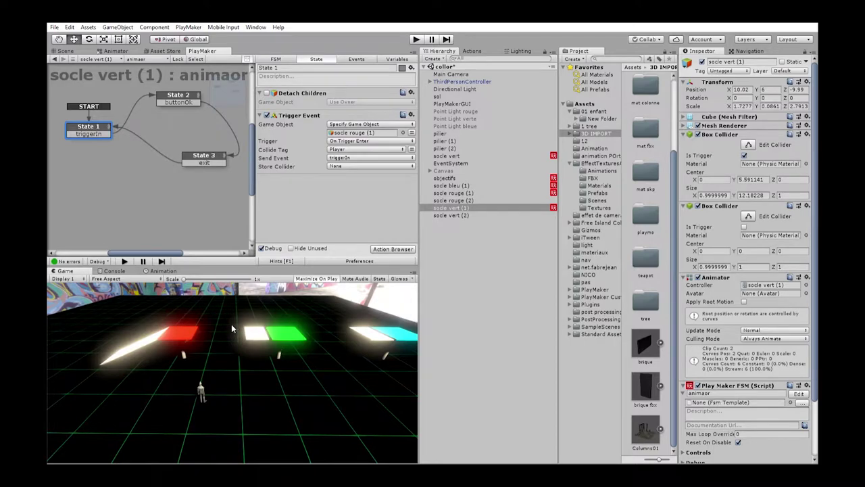
left_click(177, 96)
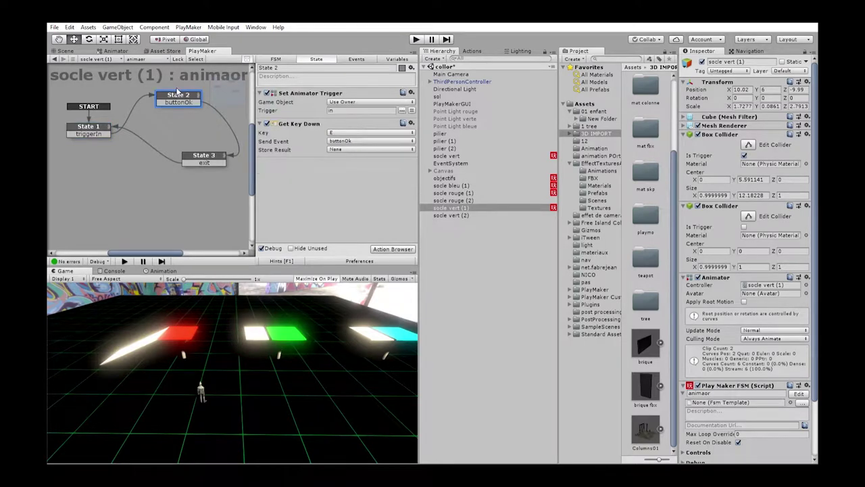
left_click(204, 155)
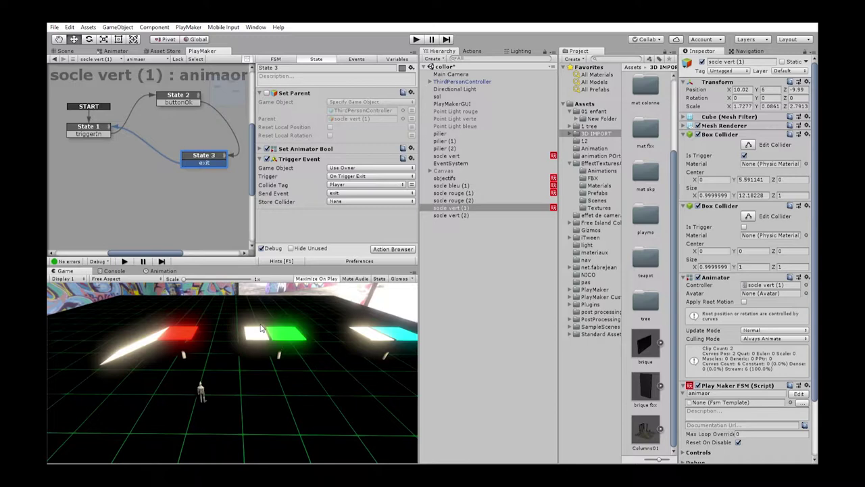
left_click(72, 128)
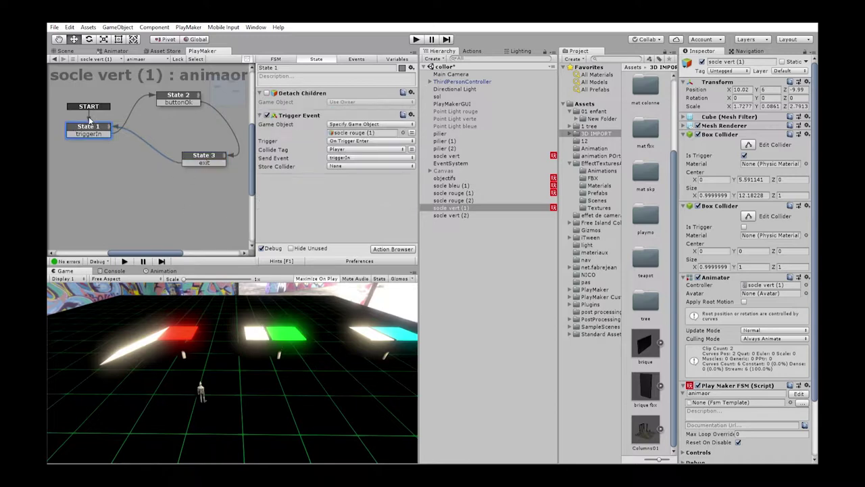
left_click(181, 95)
left_click(203, 154)
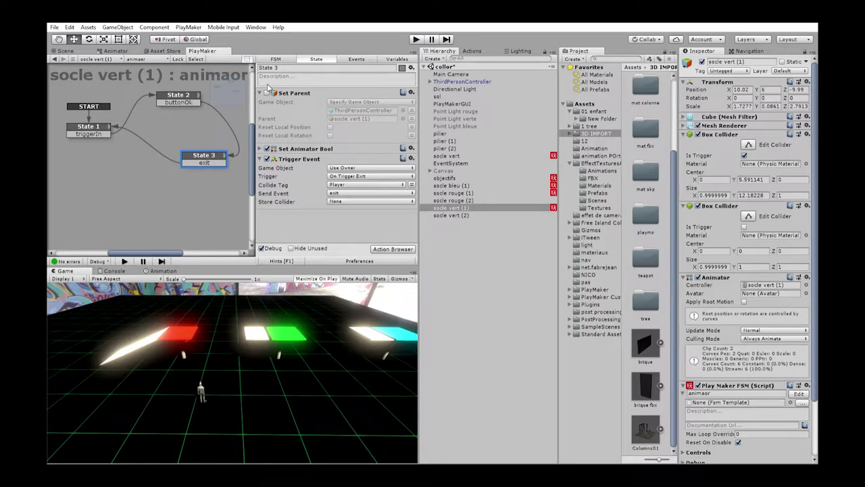
Step: Add an Animator Stop Recording action to State 3 from the Action Browser
left_click(388, 248)
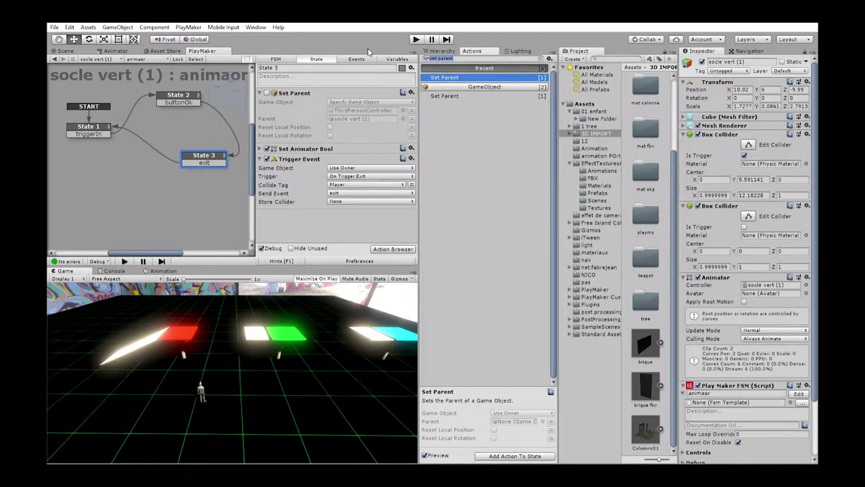
type("animator")
key("Return")
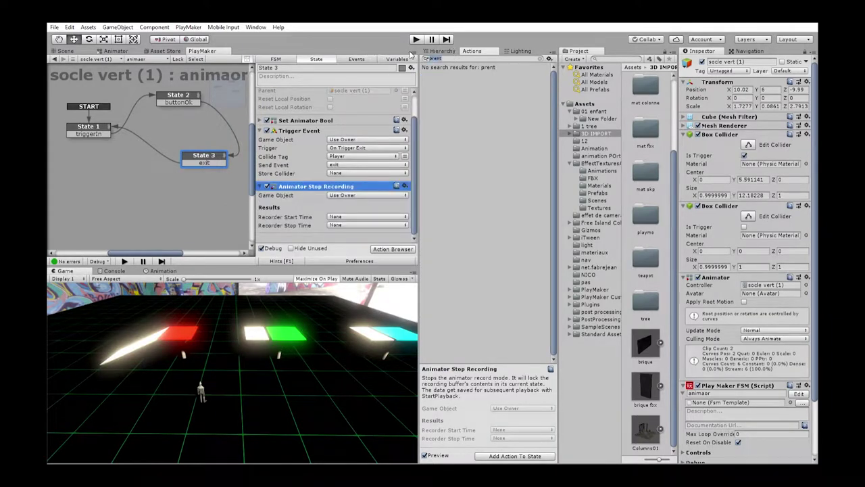
Step: Insert a Set Parent action at the top of State 3 parenting ThirdPersonController to socle vert (1)
type("parent")
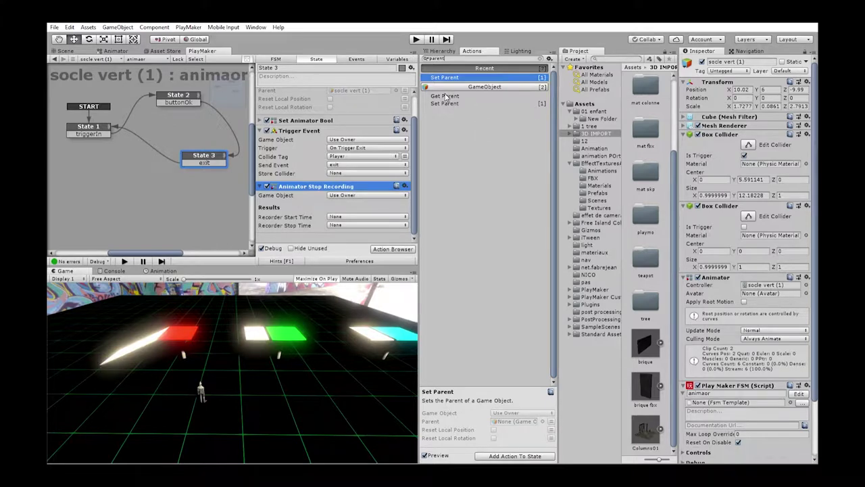
left_click_drag(445, 102, 290, 151)
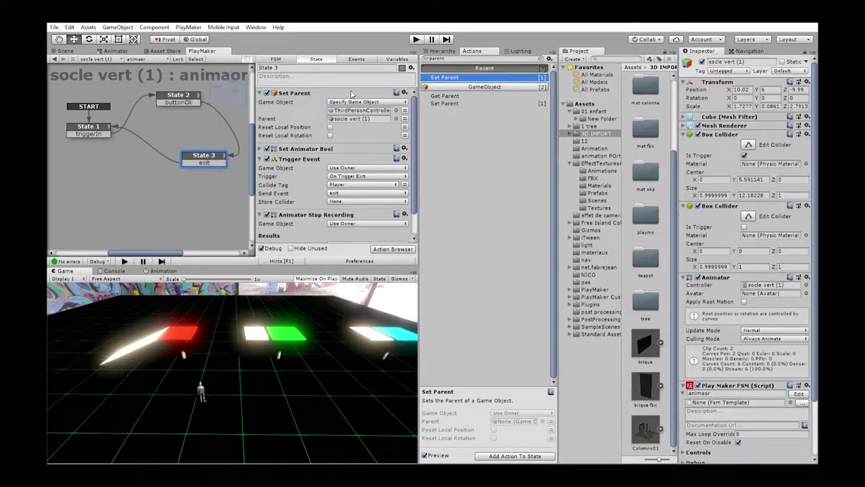
left_click(356, 102)
left_click(353, 95)
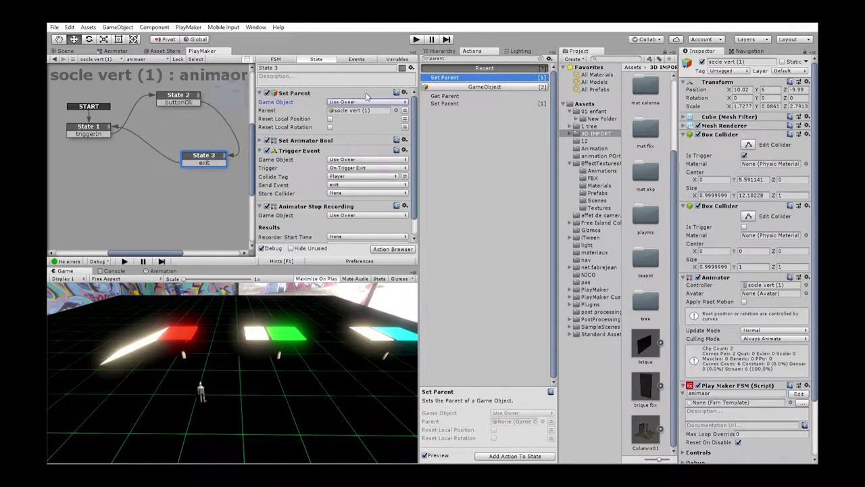
left_click(362, 102)
left_click(362, 112)
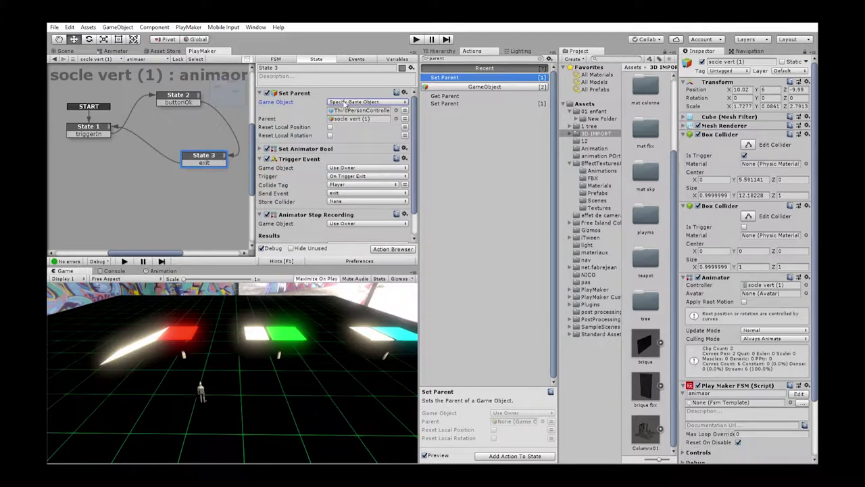
left_click(444, 51)
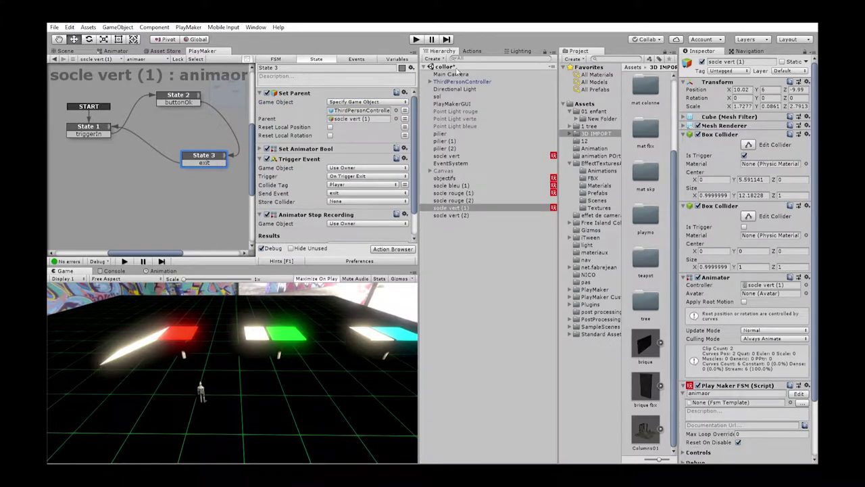
left_click_drag(462, 81, 361, 110)
left_click_drag(443, 206, 364, 132)
left_click(261, 91)
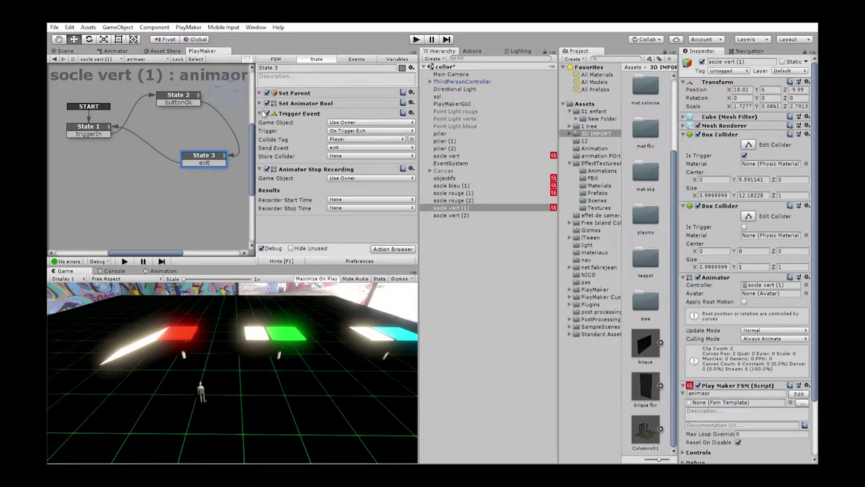
Step: Move State 3's Trigger Event action below Animator Stop Recording
left_click(262, 113)
left_click(262, 123)
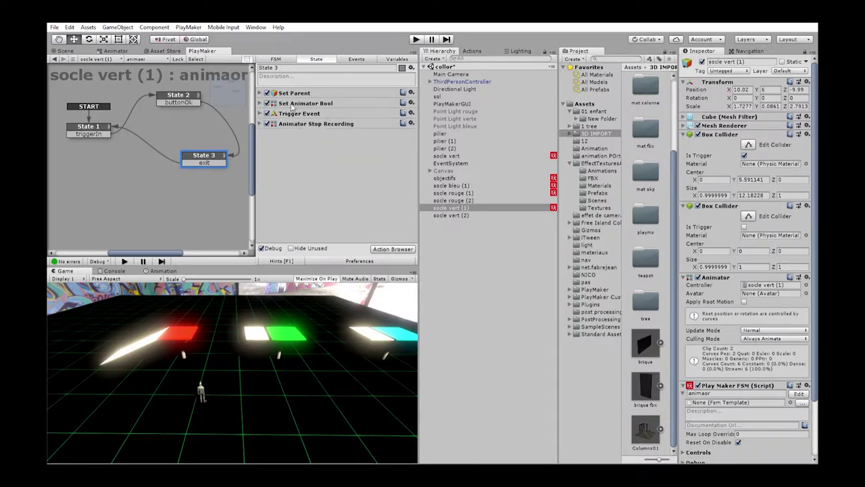
left_click_drag(291, 113, 296, 127)
left_click(262, 124)
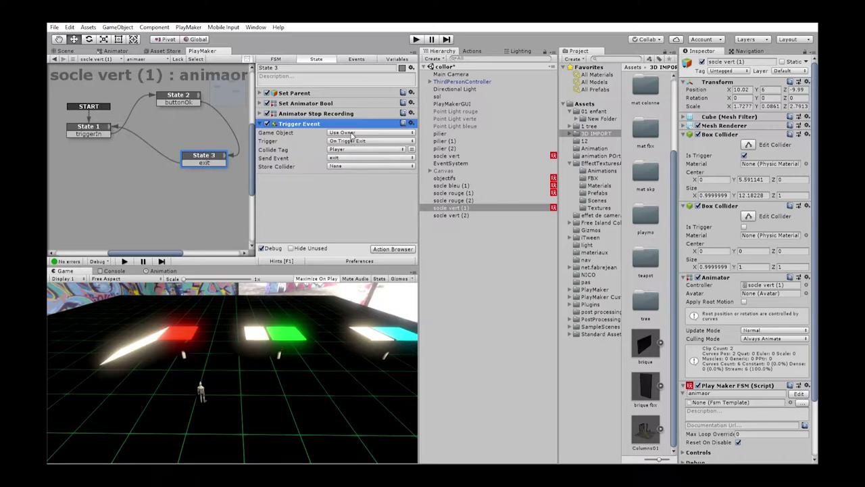
Step: Check the FSM events and connect State 3's exit event back to State 1
left_click(362, 58)
left_click(317, 59)
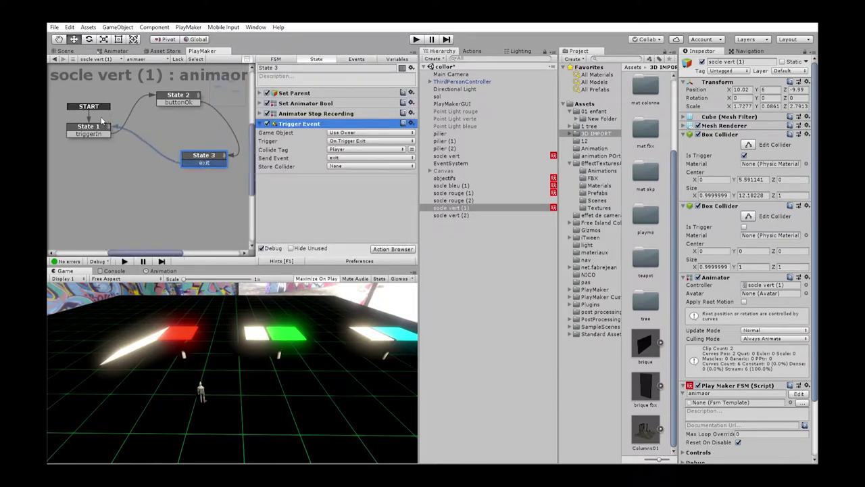
left_click_drag(177, 155, 101, 123)
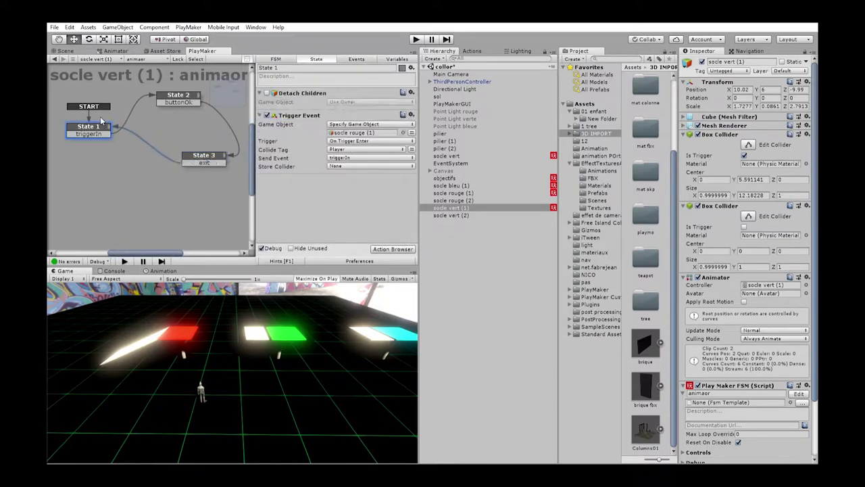
Step: Enable State 1's Detach Children action and search the Action Browser for 'child'
left_click(266, 92)
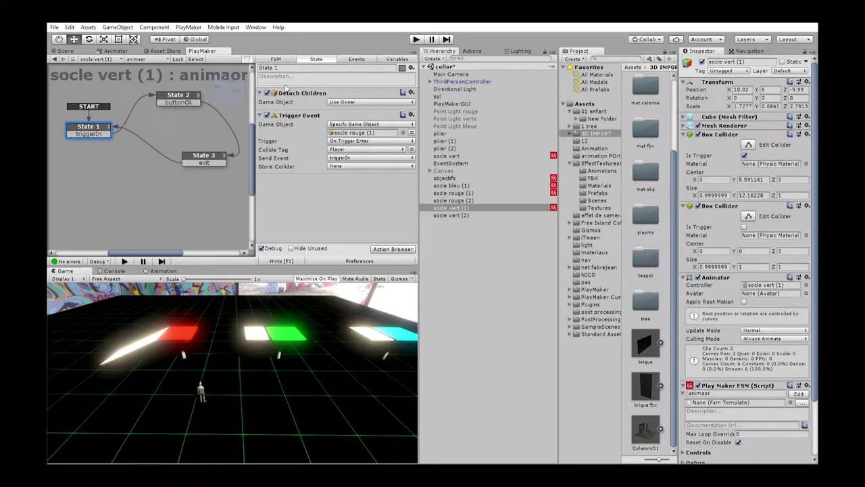
left_click(382, 246)
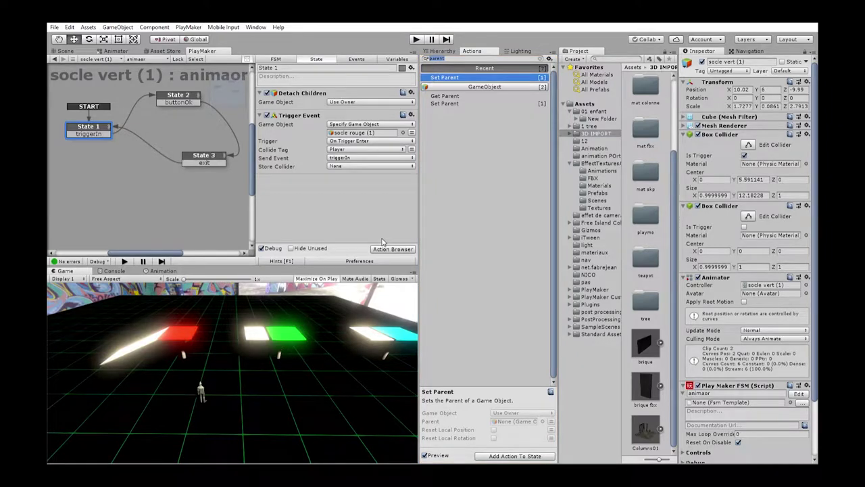
type("child")
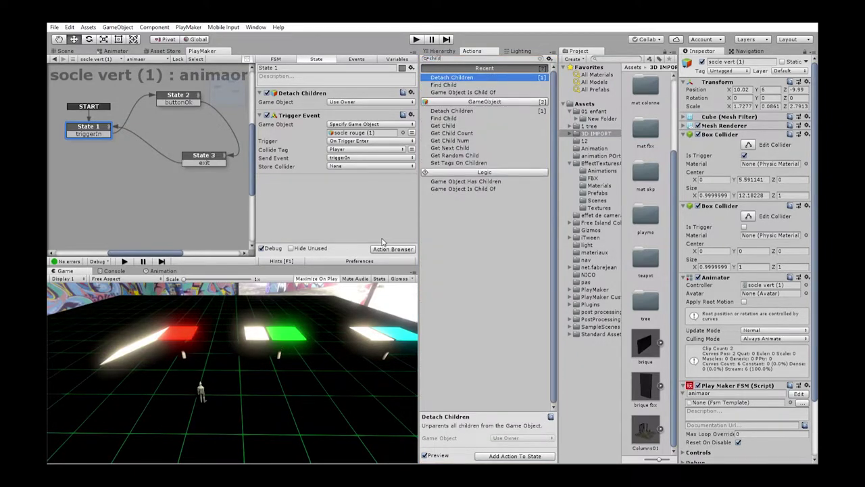
Step: Compare Find Child and Detach Children, keeping Detach Children's Game Object on Use Owner
left_click(445, 117)
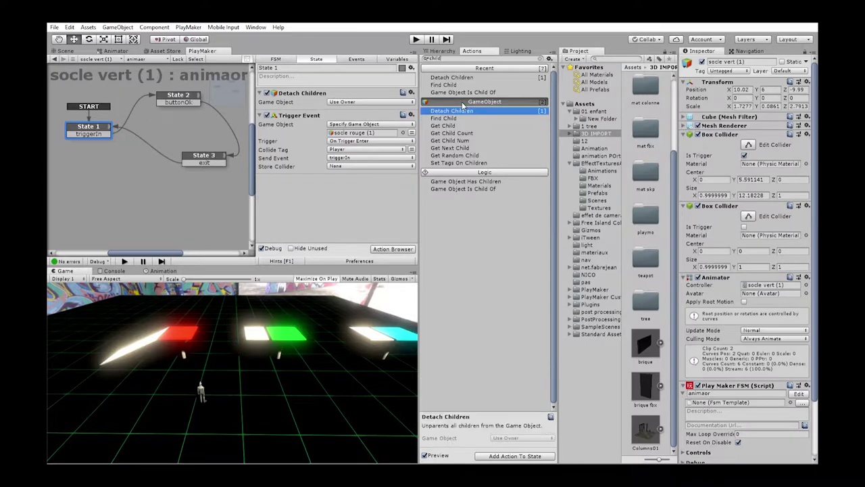
left_click(449, 111)
key("Down")
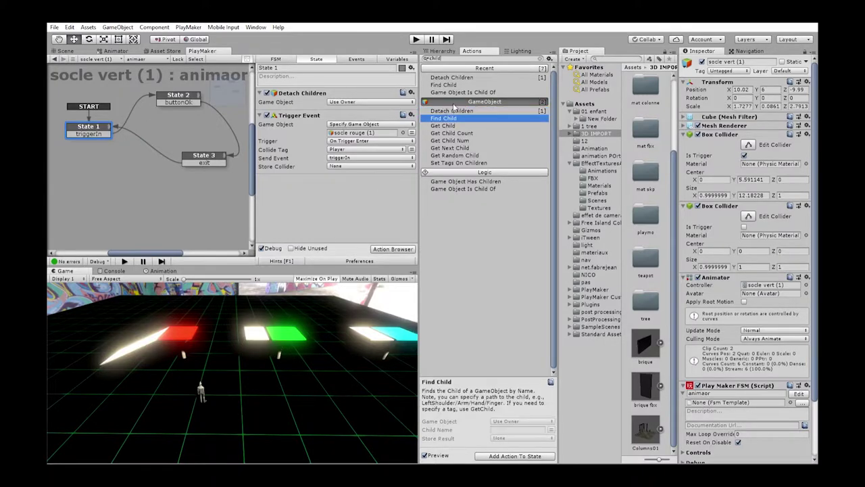
left_click(453, 109)
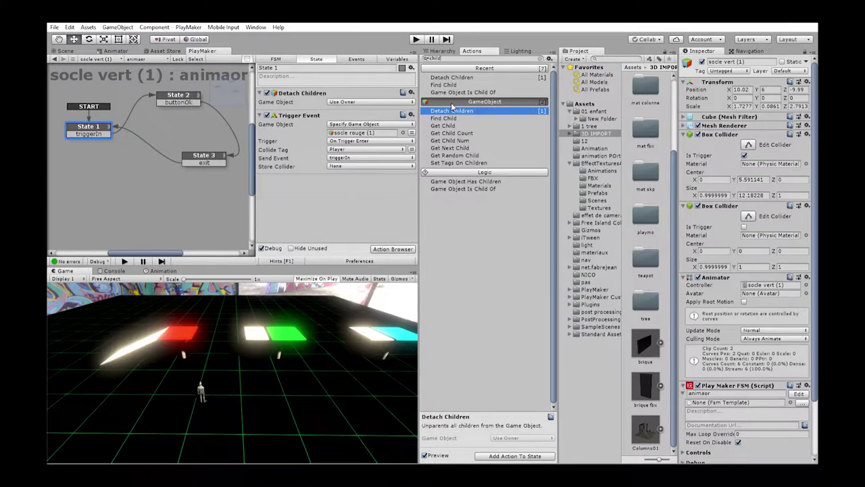
key("Down")
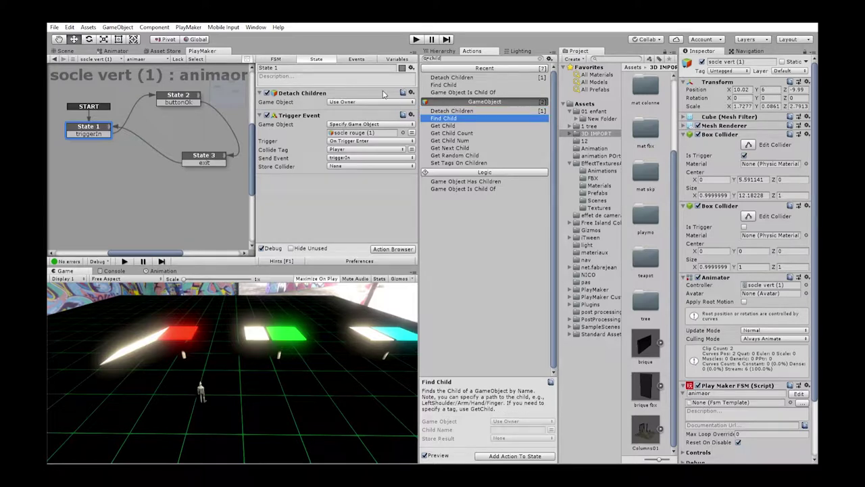
left_click(380, 117)
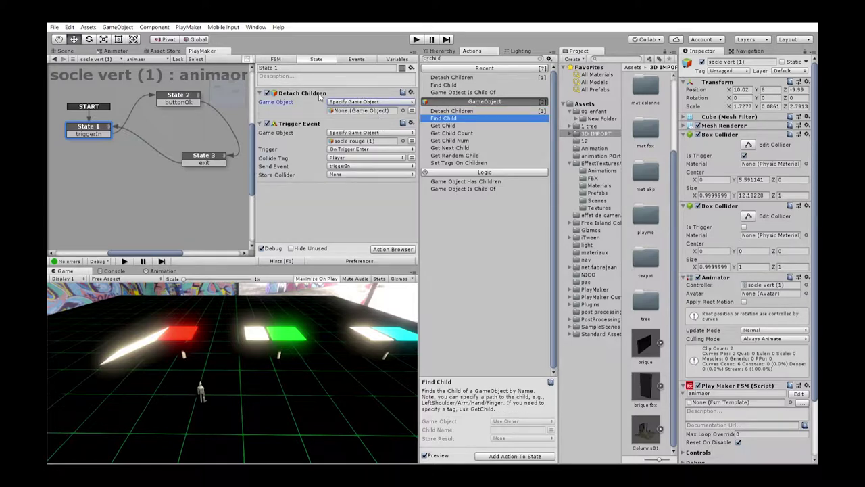
left_click(358, 101)
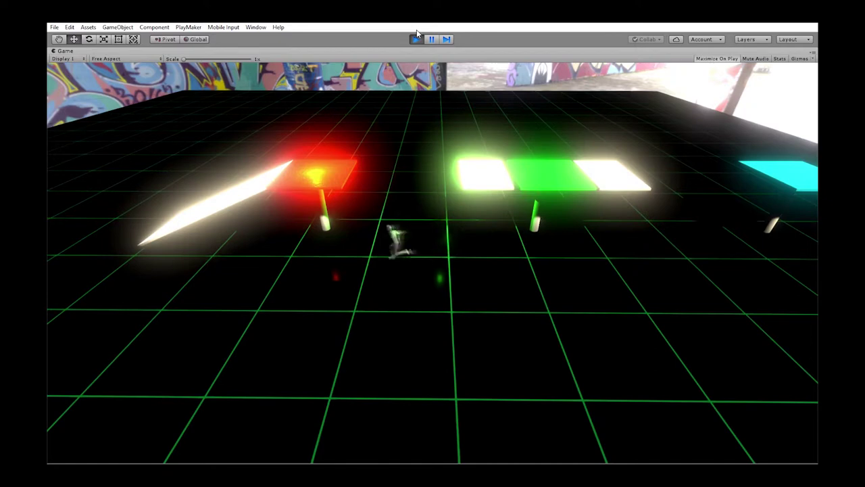
left_click(417, 34)
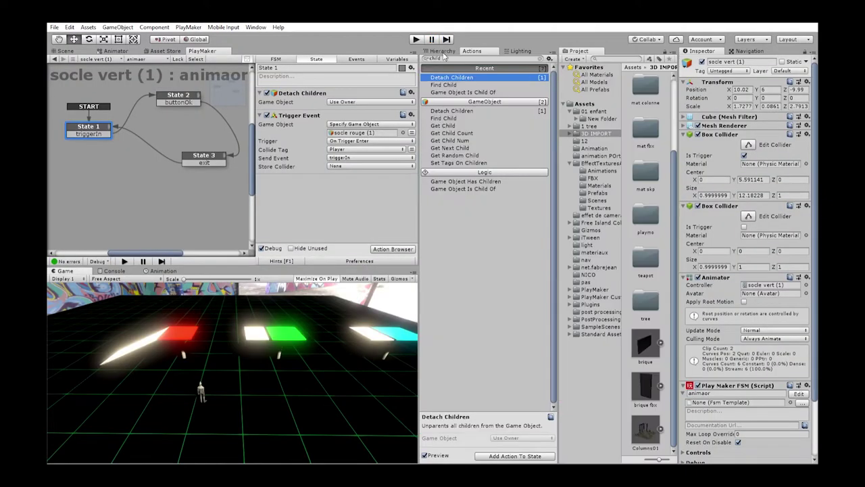
Step: Set ThirdPersonController's Third Person Character Ground Check Distance to 0.2
left_click(442, 50)
left_click(454, 82)
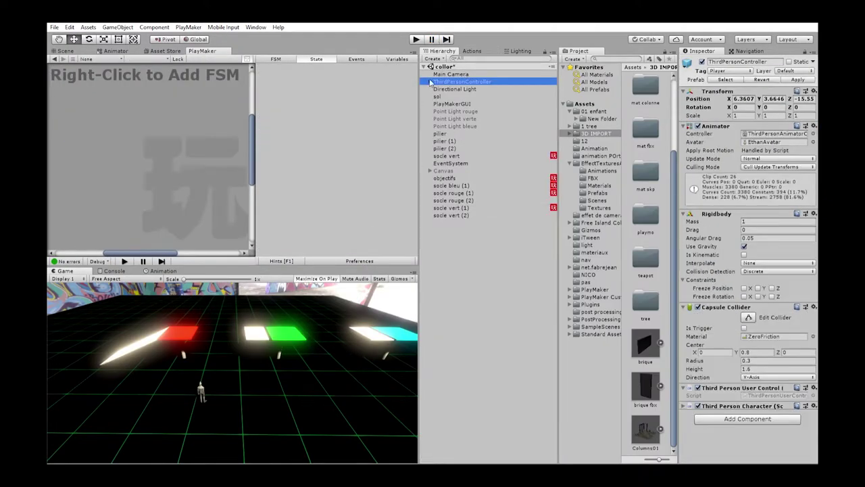
left_click(683, 404)
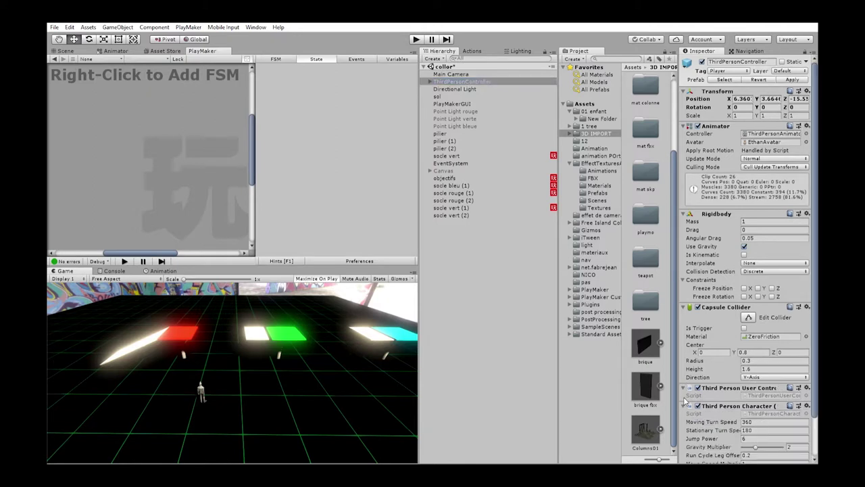
scroll(719, 398, "down", 3)
left_click(758, 434)
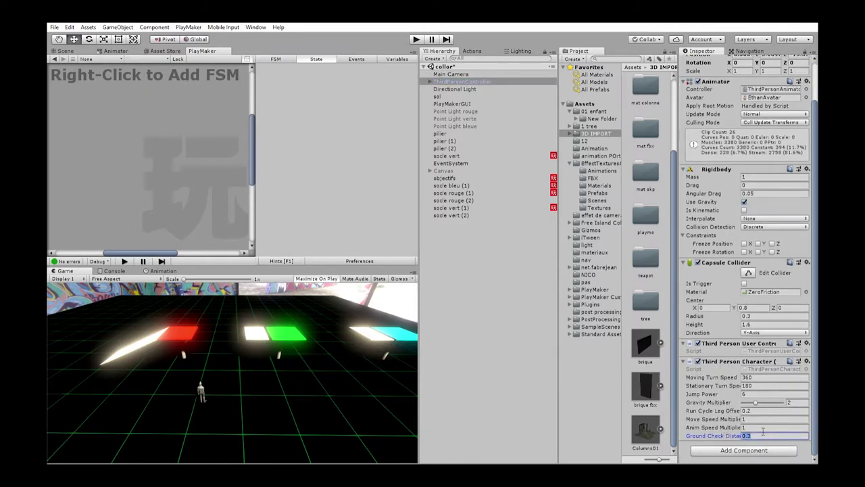
type("0.2")
left_click(63, 49)
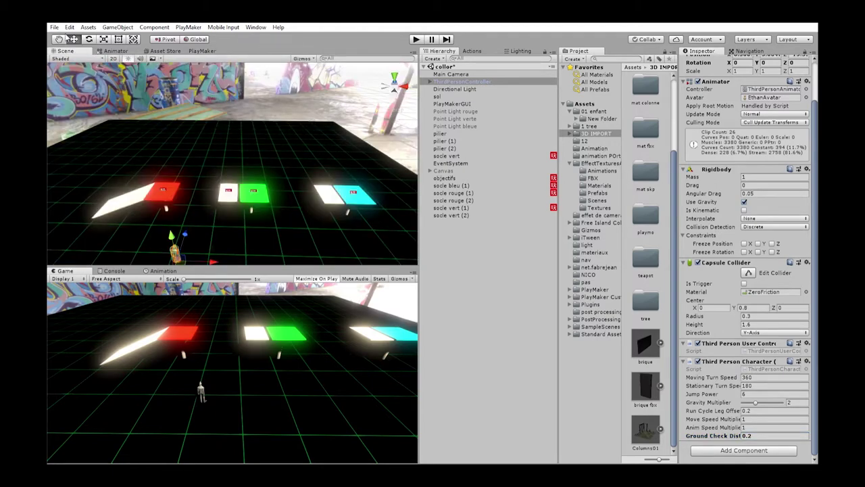
left_click(203, 51)
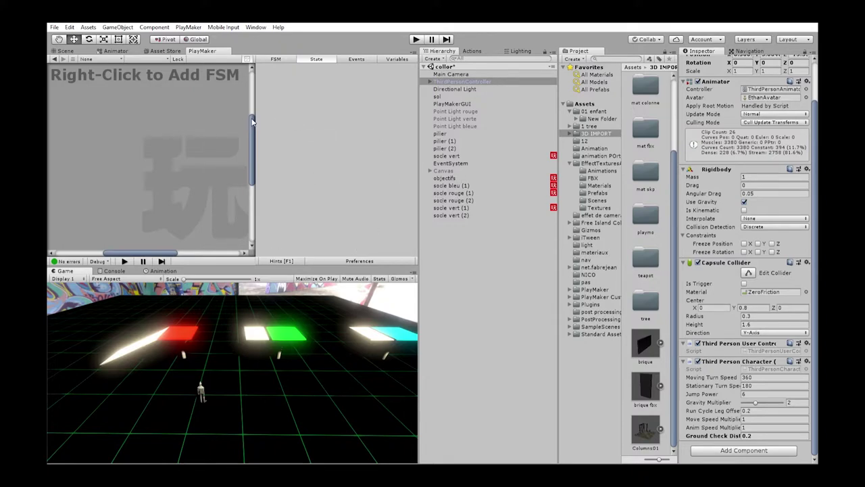
Step: Select socle vert (1), play-test pressing E to fire buttonOk, then stop play mode
left_click(457, 207)
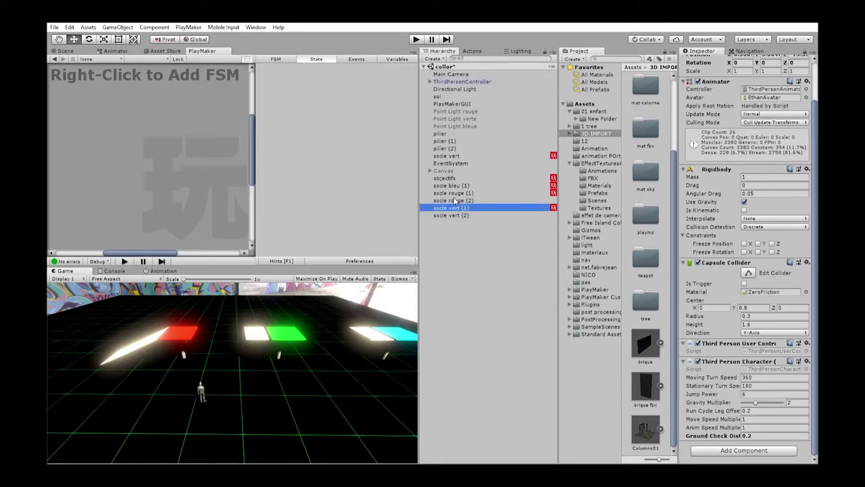
left_click(417, 38)
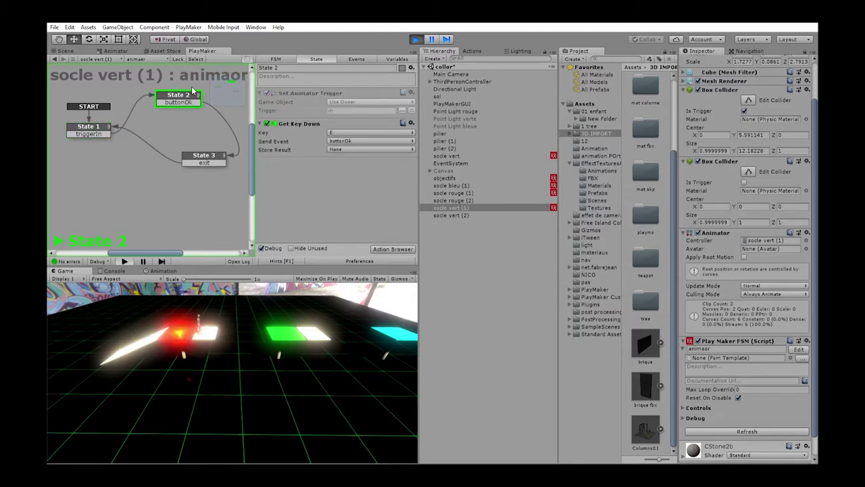
key("e")
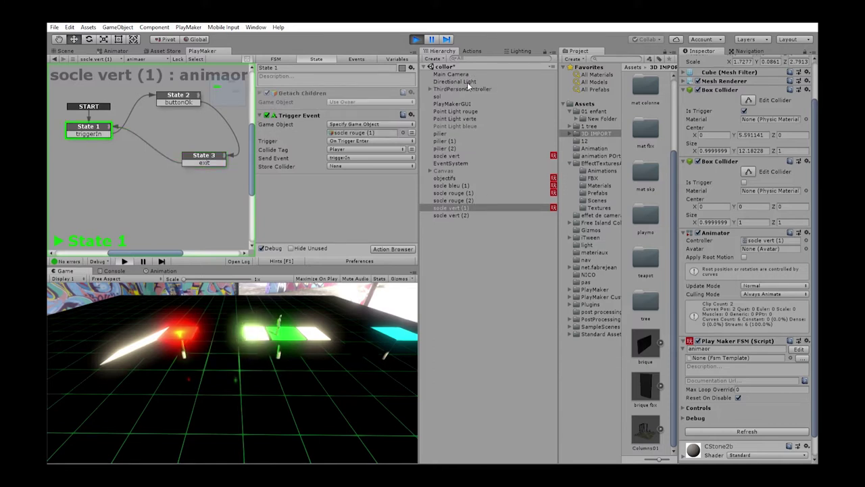
left_click(416, 39)
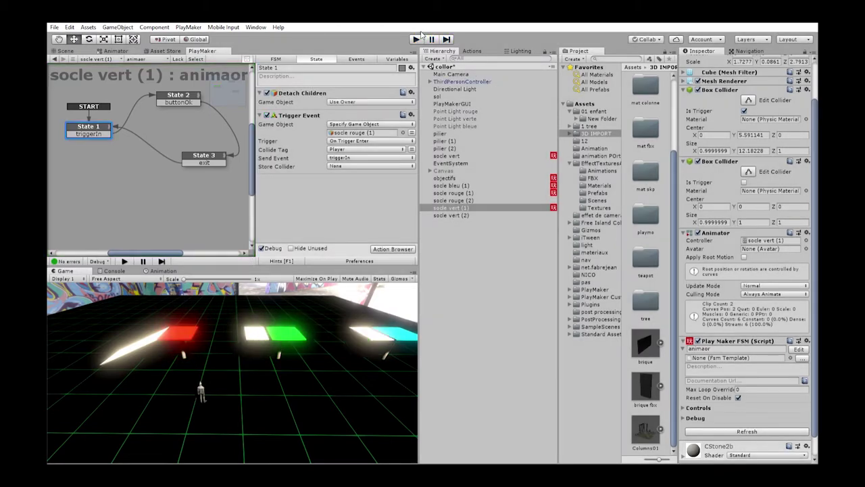